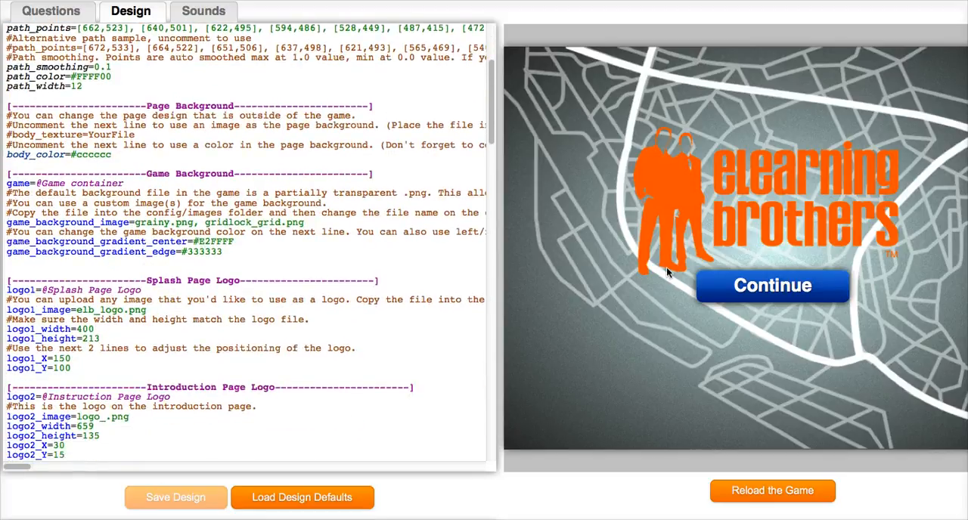
- Pick the golden yellow fccb0a in the colour picker below the game preview and select its hex code
scroll(246, 242, down, 2)
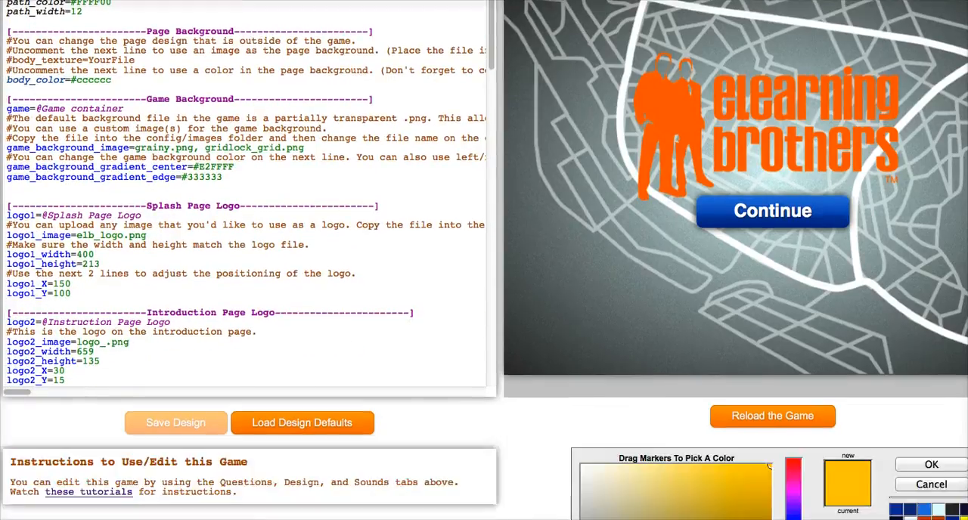
scroll(621, 433, down, 4)
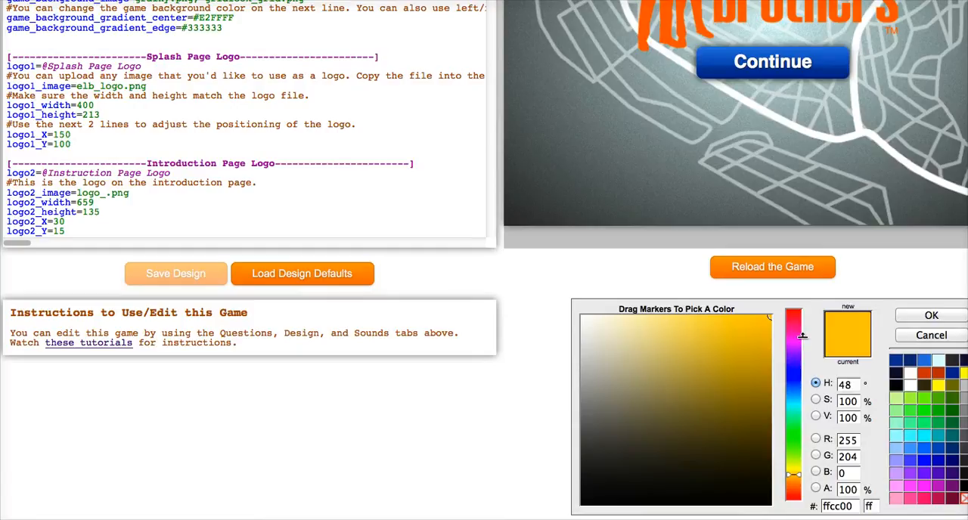
mouse_move(702, 434)
mouse_down()
mouse_move(634, 384)
mouse_move(735, 343)
mouse_move(735, 318)
mouse_move(764, 317)
mouse_up()
drag(858, 506, 820, 505)
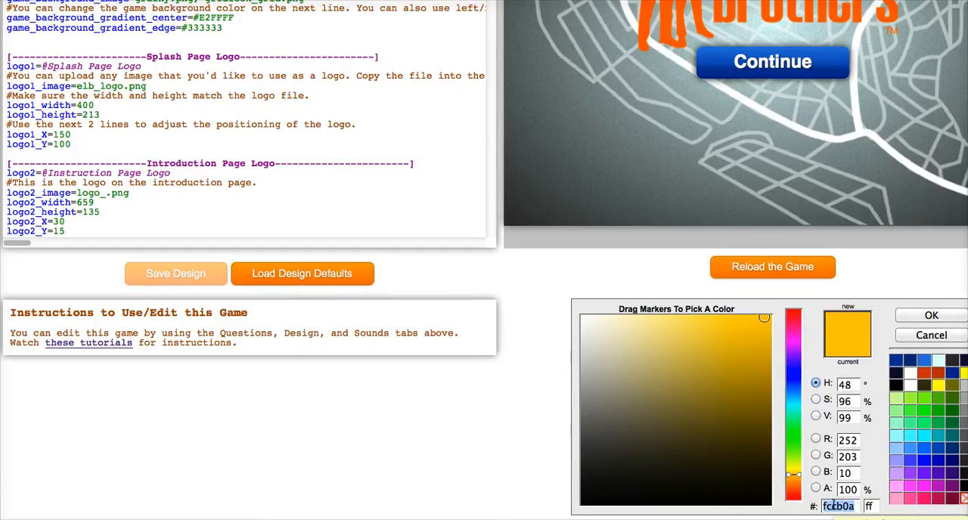
- Locate the game_background_gradient_center hex value in the Game Background section and place the cursor in it
scroll(292, 205, up, 5)
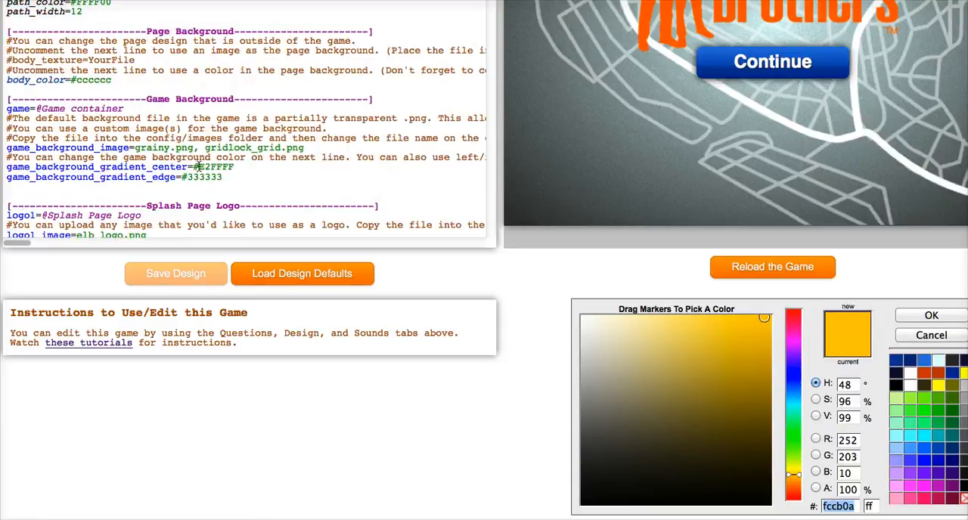
click(200, 167)
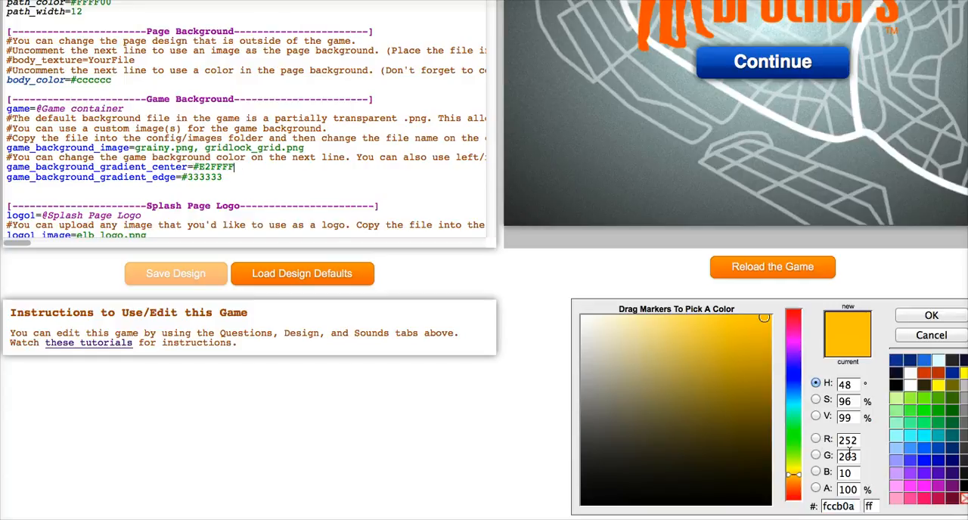
scroll(228, 177, up, 1)
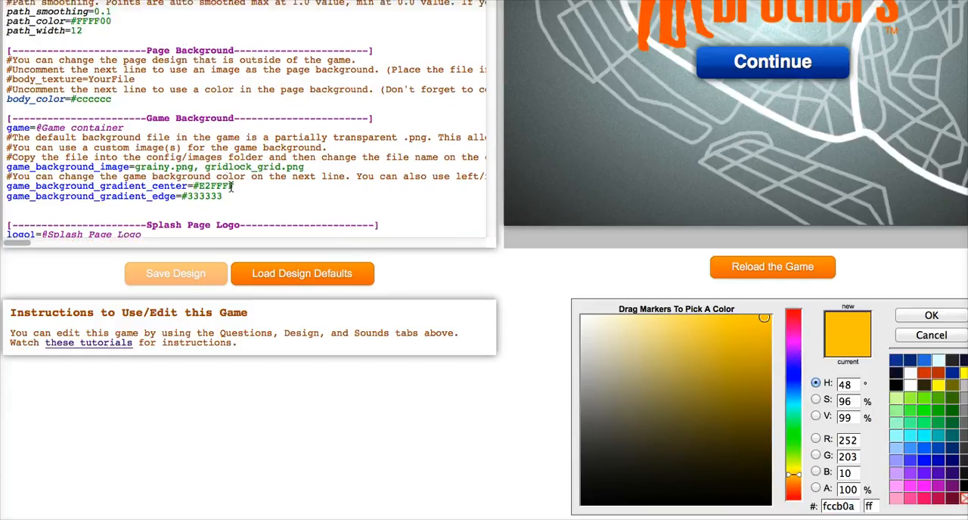
- Find the HTML colour reference link in the Using colors notes and look through its table of HTML color names
scroll(413, 180, up, 6)
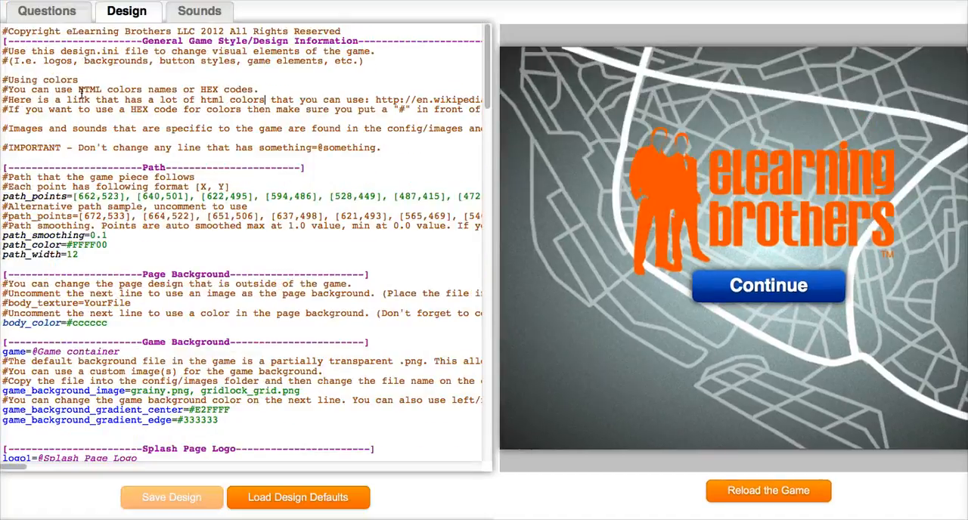
drag(6, 100, 366, 97)
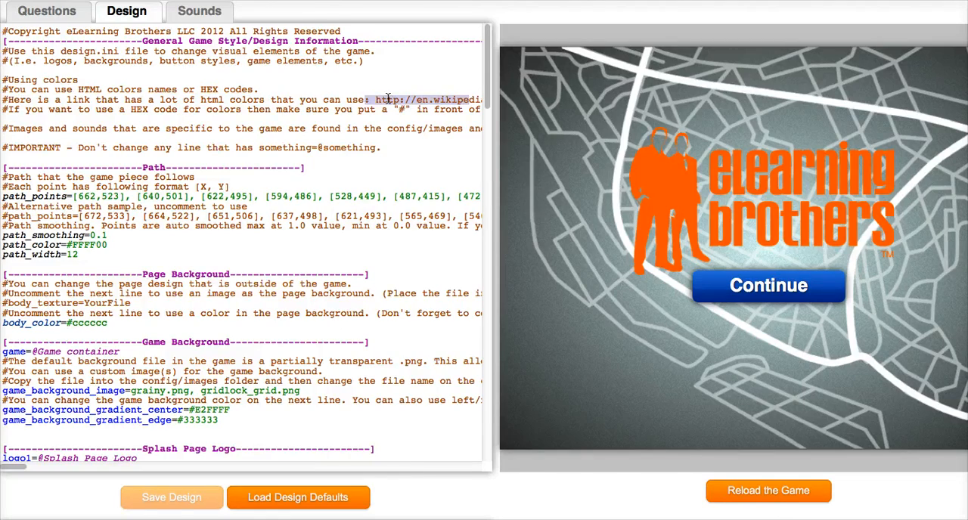
click(387, 99)
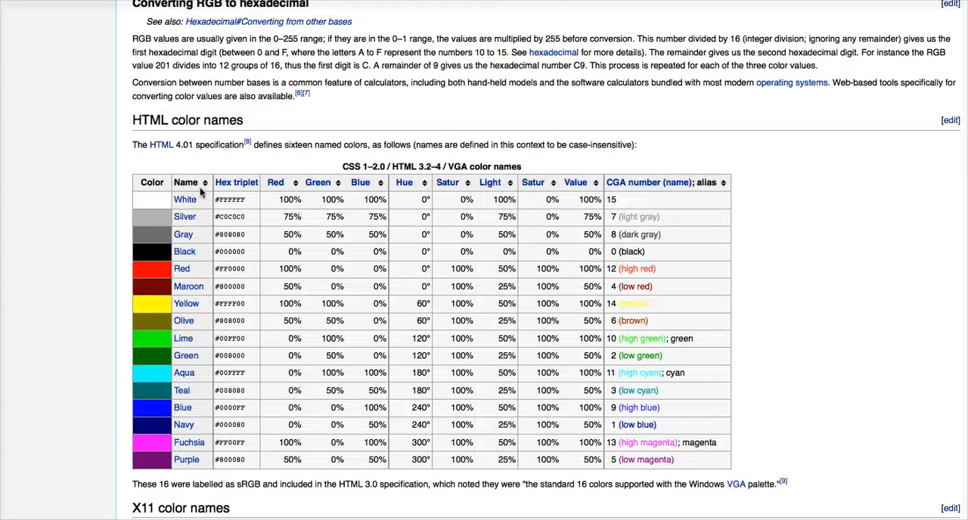
scroll(71, 257, down, 10)
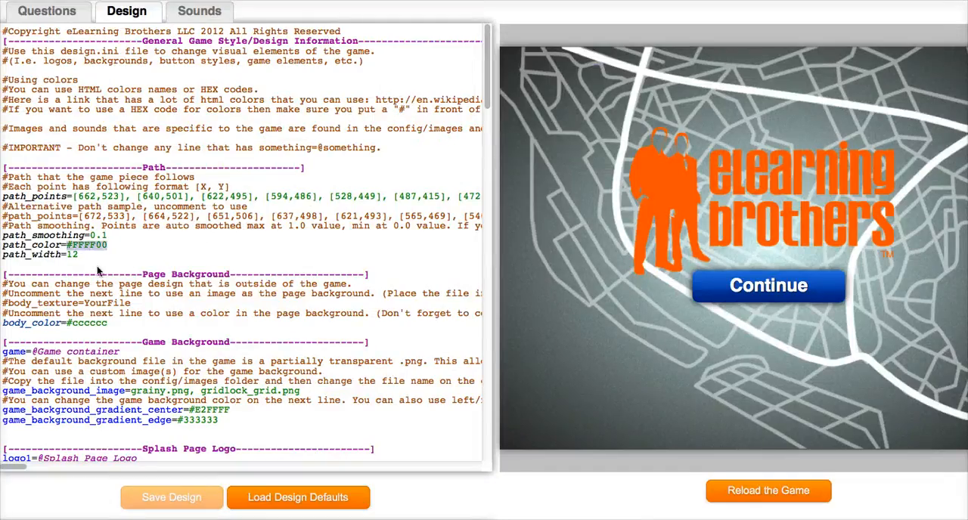
- Try red as the body_color value in the Page Background section, and undo the change
drag(109, 323, 66, 322)
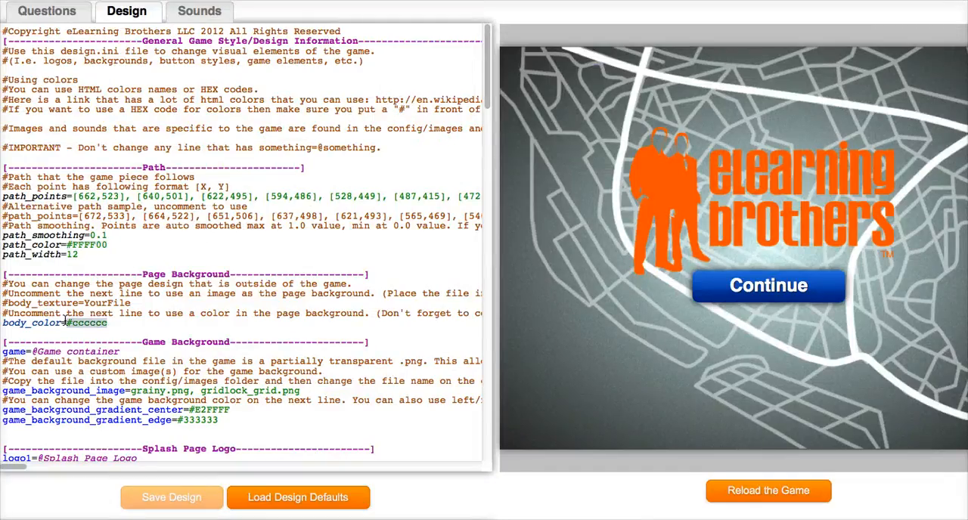
text(red)
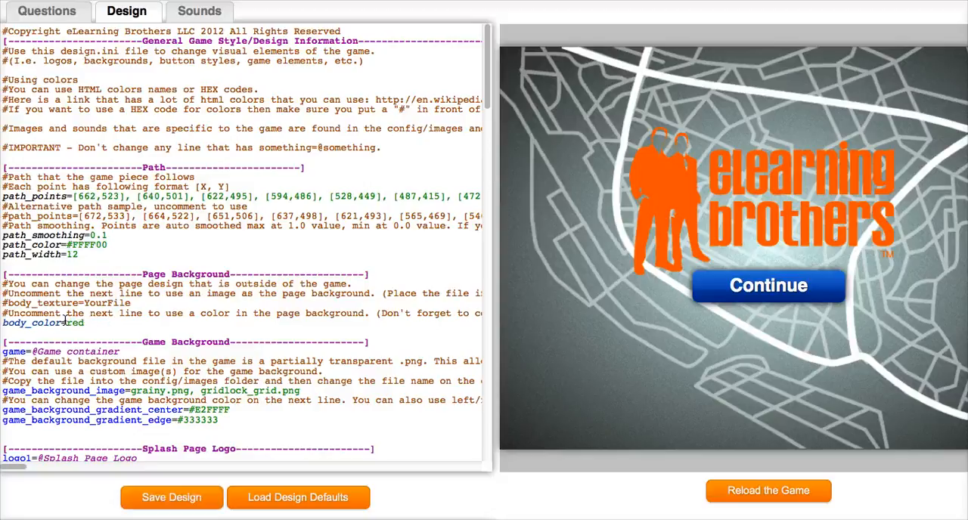
key(ctrl+z)
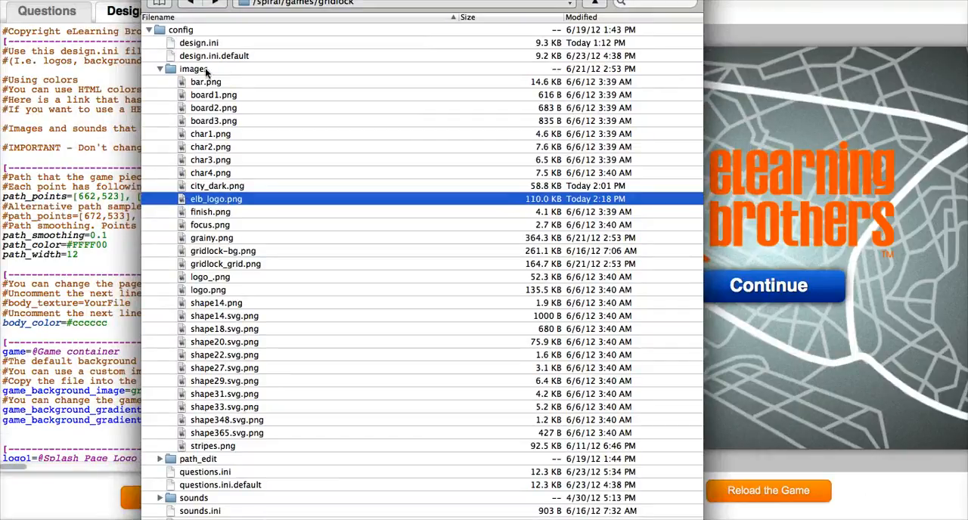
- Locate elb_logo.png in the game's config/images folder and return to the design editor
click(214, 198)
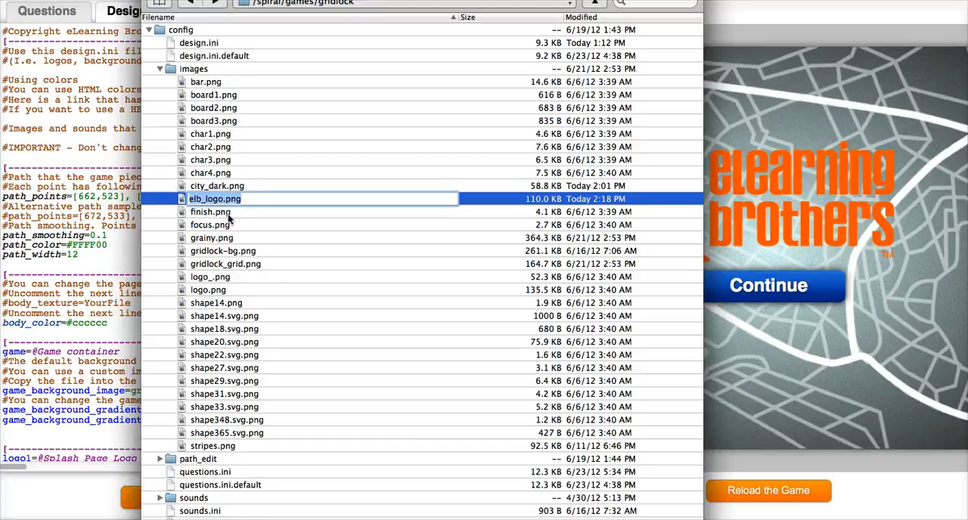
click(228, 214)
drag(578, 0, 69, 1)
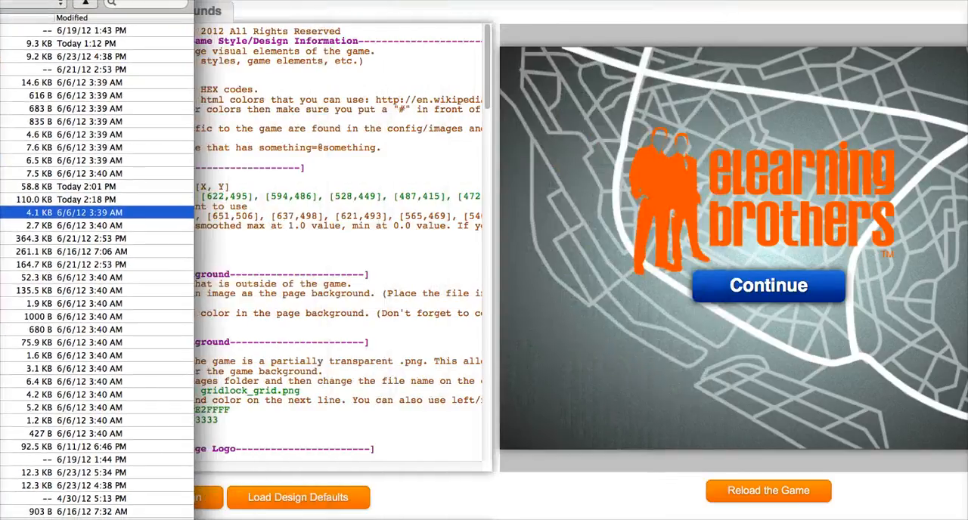
key(super+Tab)
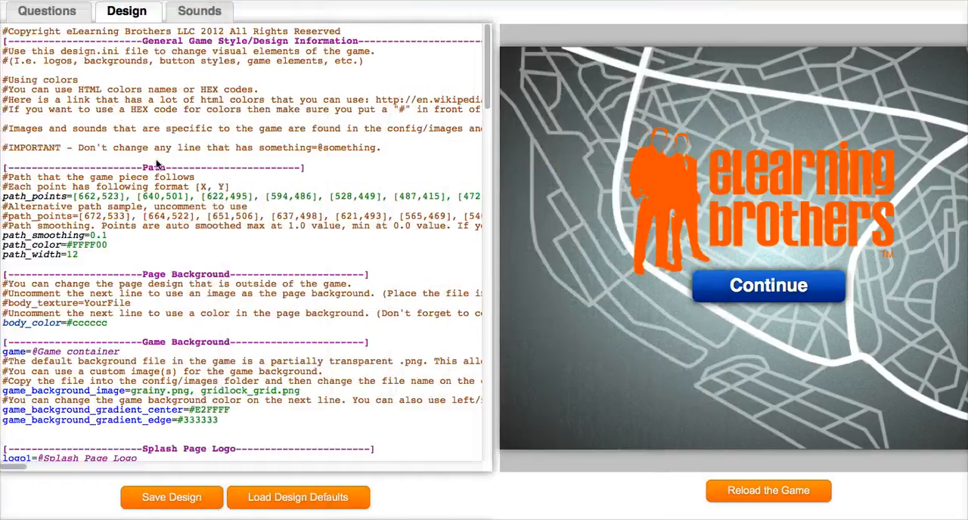
- Examine the image name, width and position lines in the Splash Page Logo section
click(144, 313)
scroll(142, 313, down, 5)
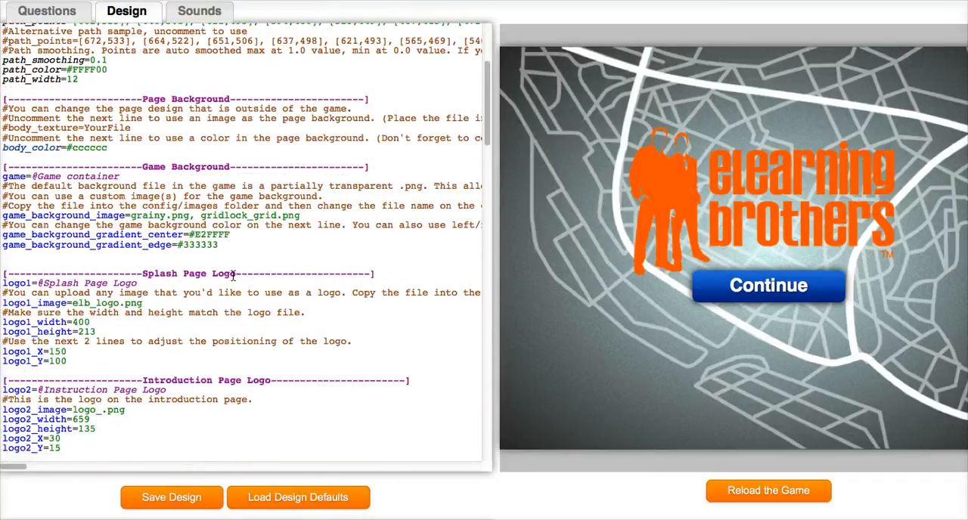
drag(146, 303, 73, 302)
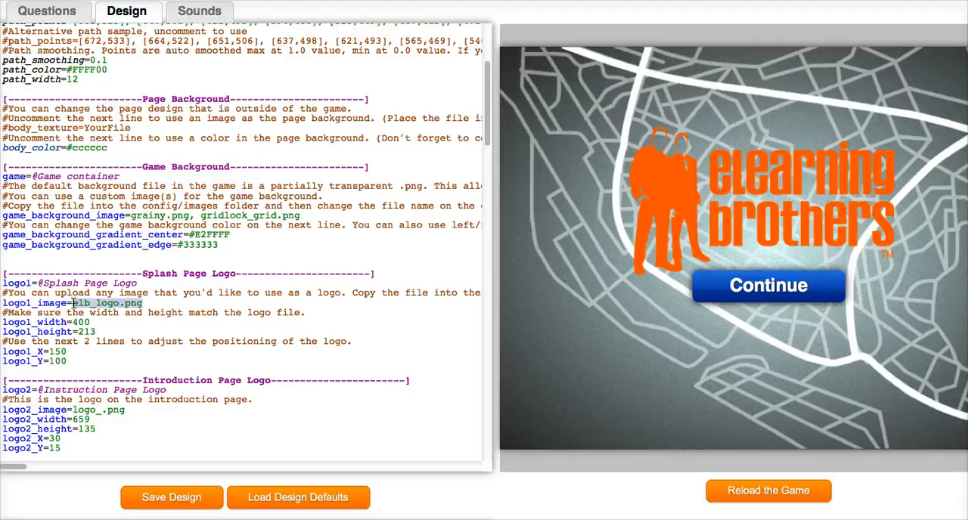
drag(90, 322, 75, 323)
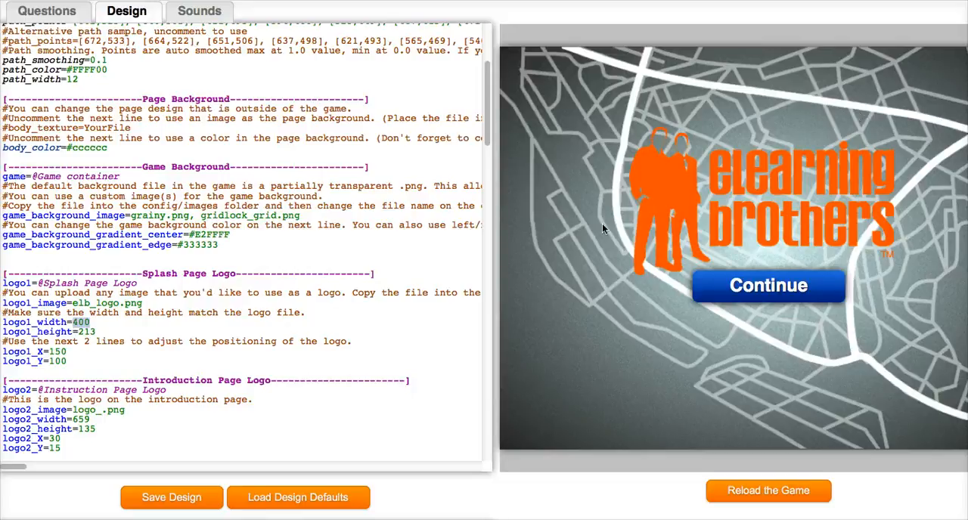
drag(68, 352, 48, 352)
click(76, 363)
- Continue past the splash page in the game preview and choose the green jeep as the game piece
click(791, 290)
scroll(245, 242, down, 5)
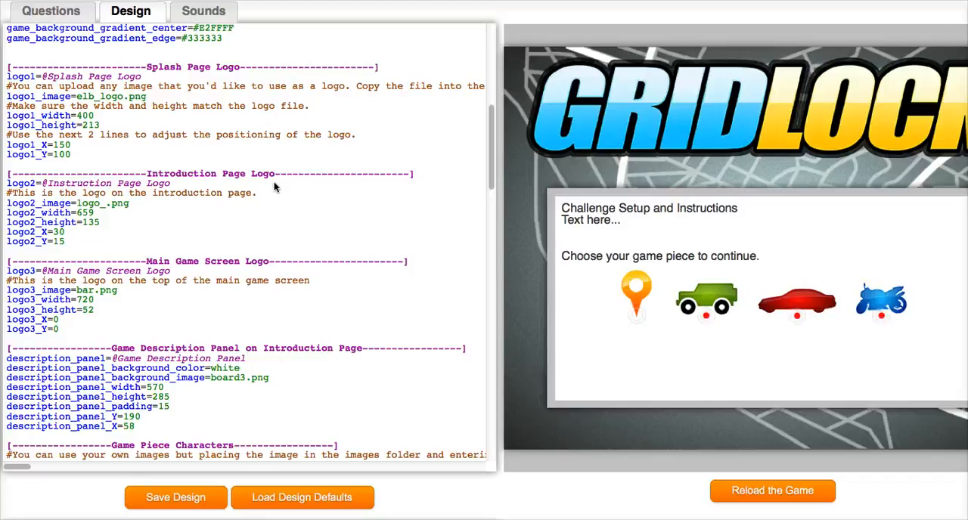
click(714, 299)
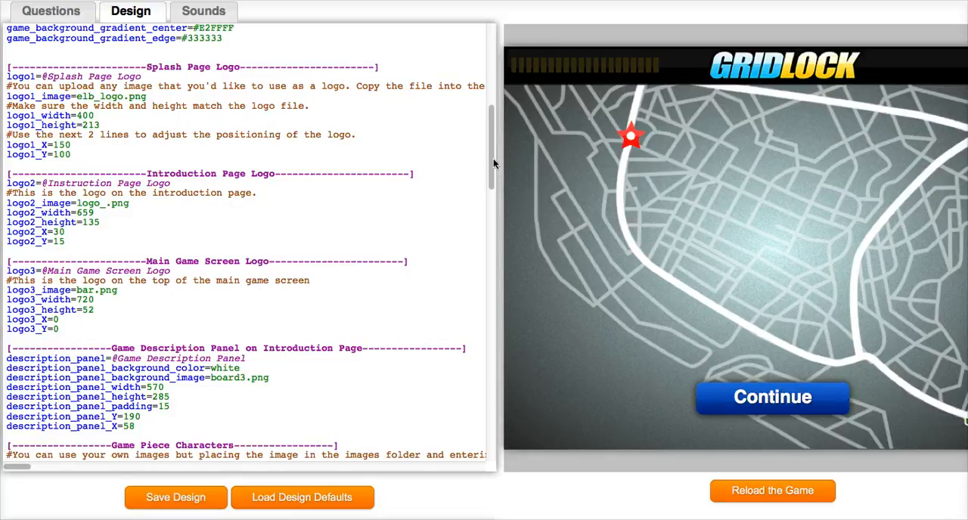
- Check the area around the game on its full page and examine the matching body_color line under Page Background
drag(493, 163, 497, 54)
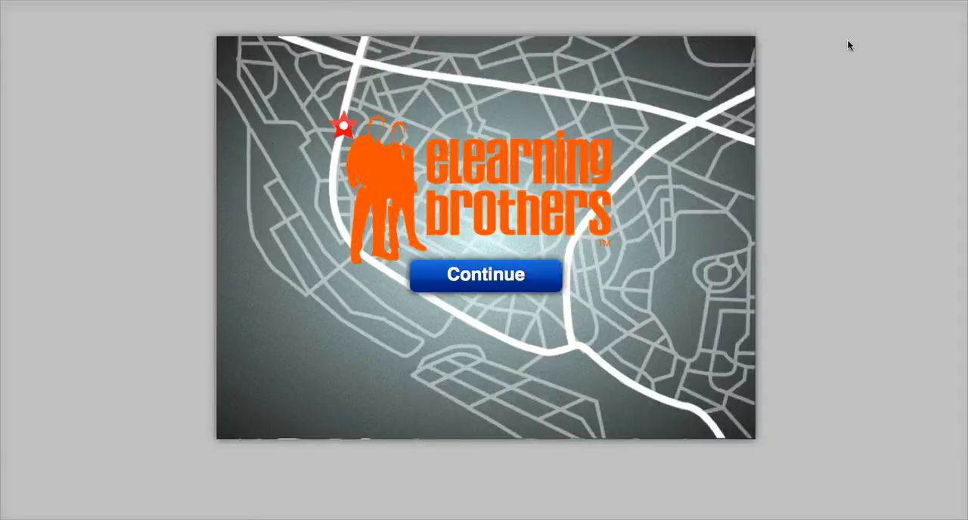
click(266, 1)
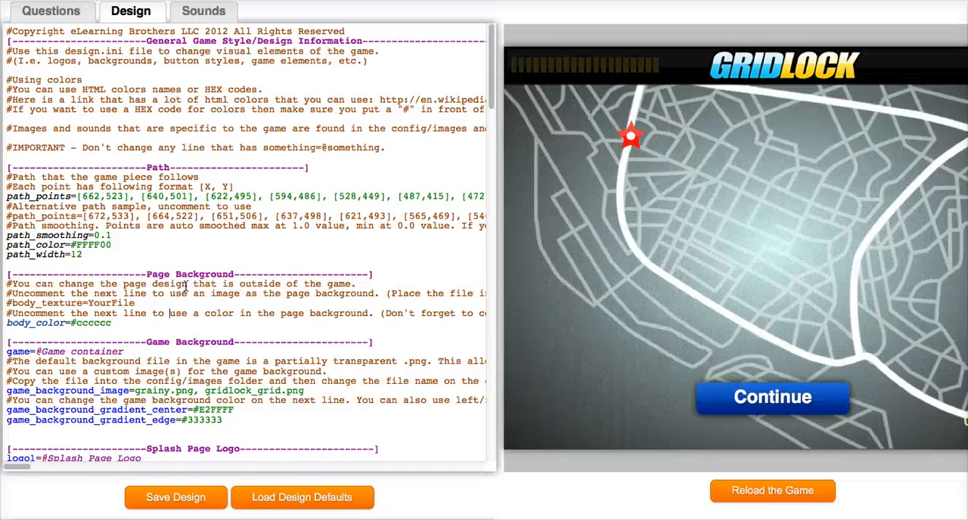
drag(119, 325, 6, 324)
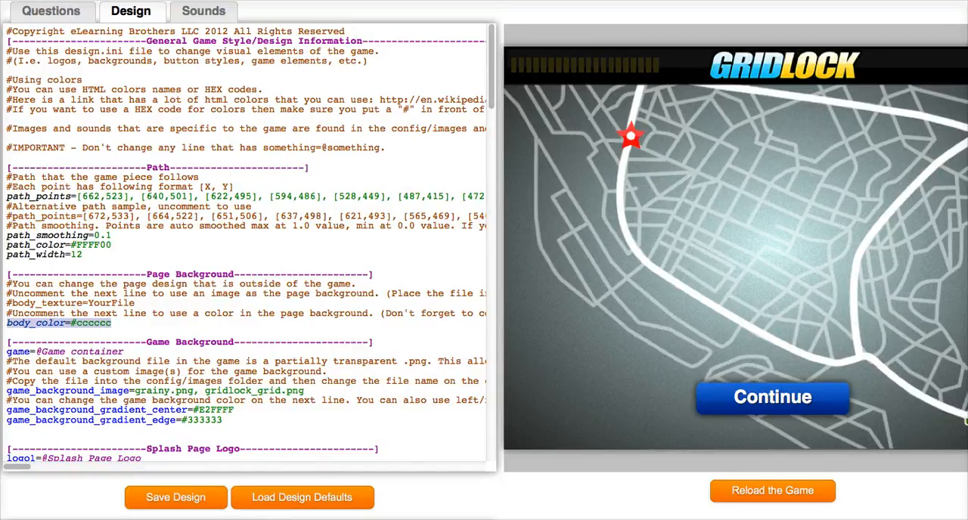
click(149, 343)
- Examine the two image file names on the game_background_image line of the Game Background section
scroll(183, 347, down, 3)
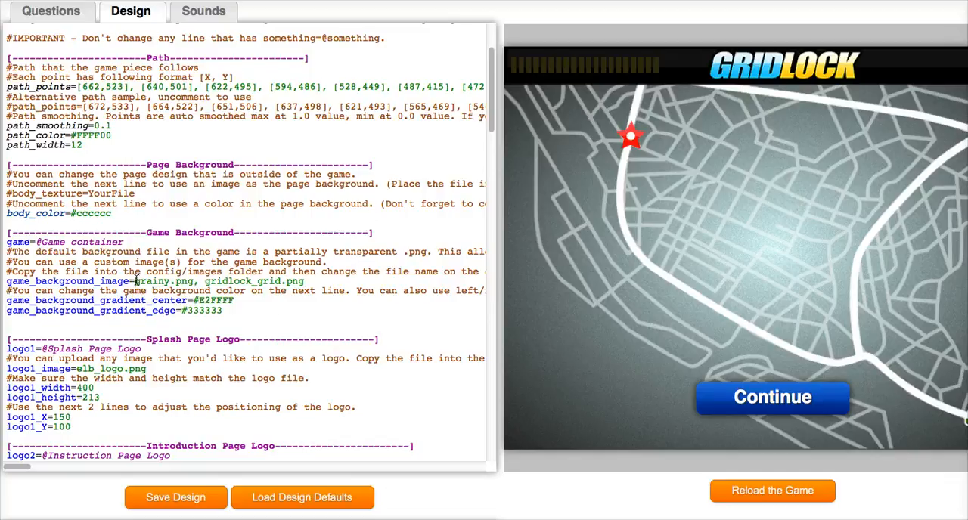
drag(135, 281, 305, 282)
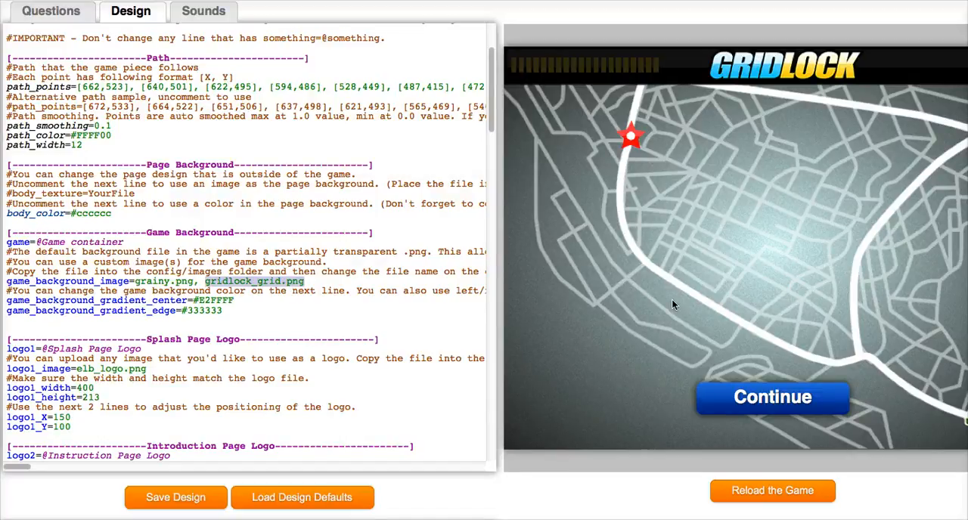
click(206, 301)
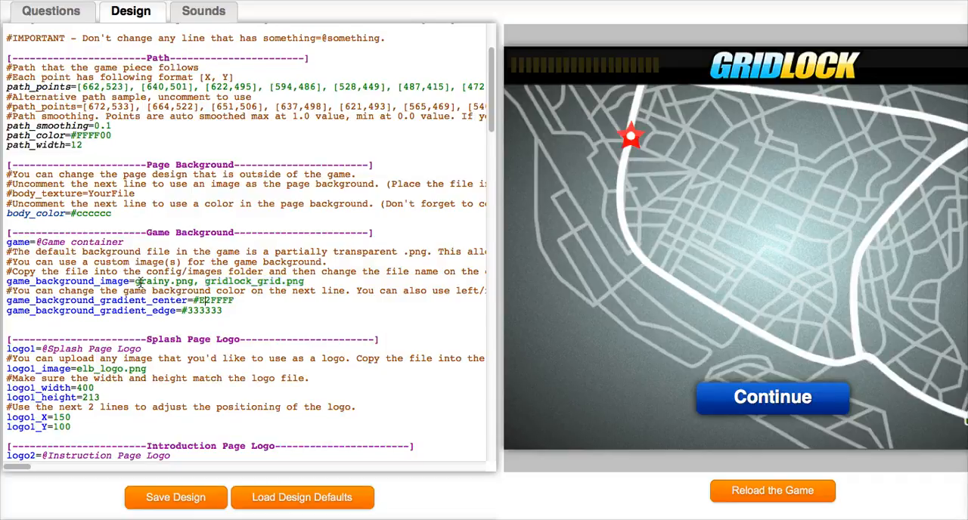
drag(135, 281, 306, 282)
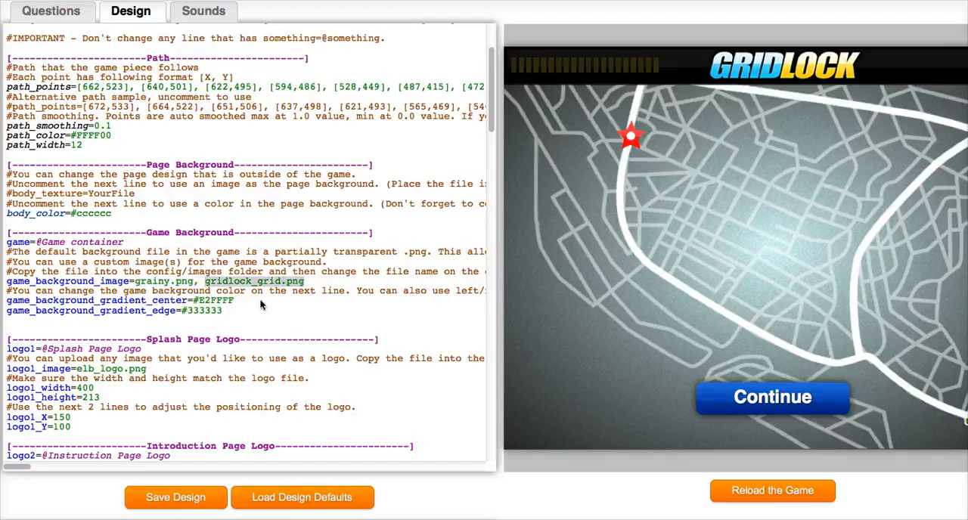
- Examine the game background gradient center and edge colour lines, and check the colour picker below the preview
drag(236, 311, 117, 300)
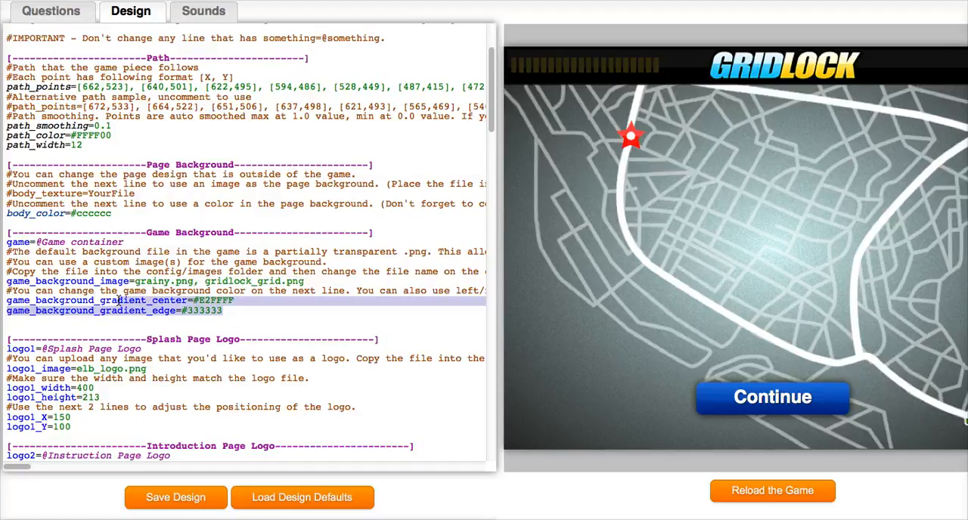
click(155, 300)
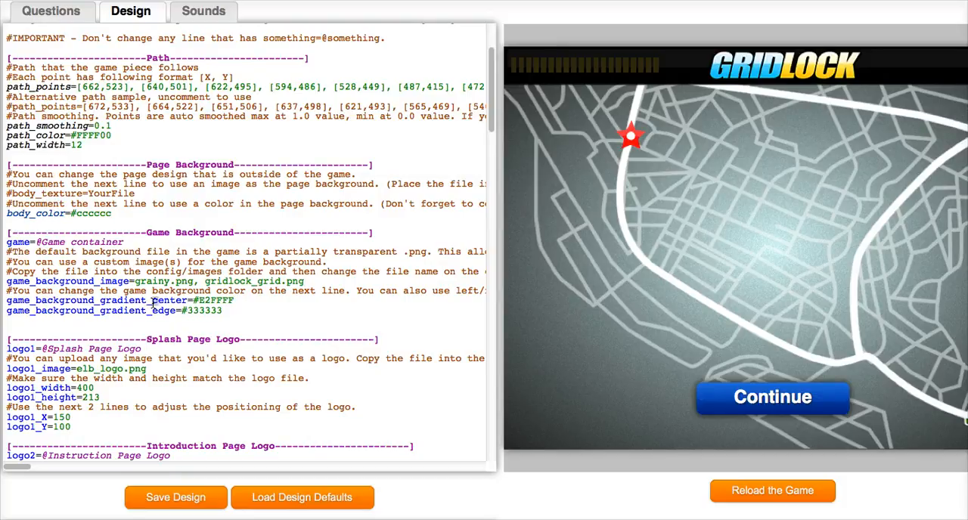
drag(152, 301, 180, 311)
scroll(862, 495, down, 3)
scroll(869, 501, down, 3)
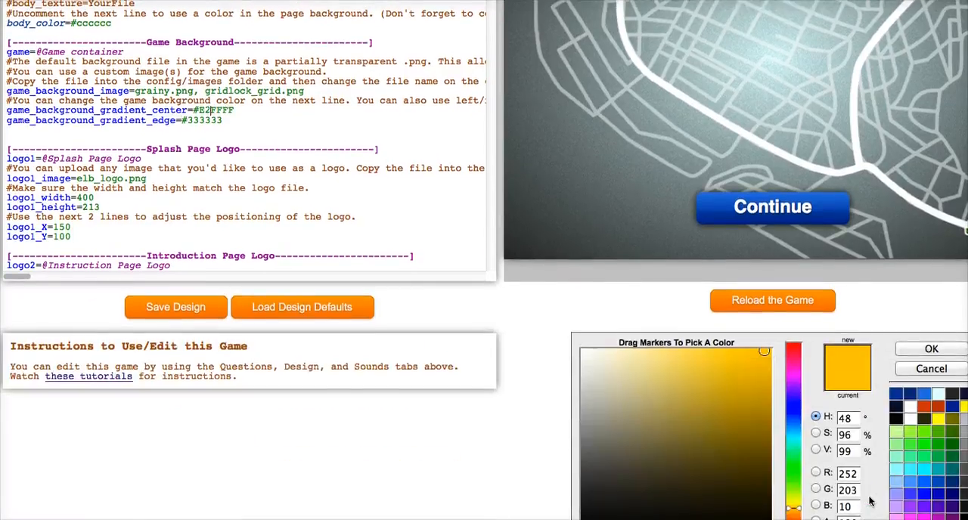
scroll(632, 217, up, 4)
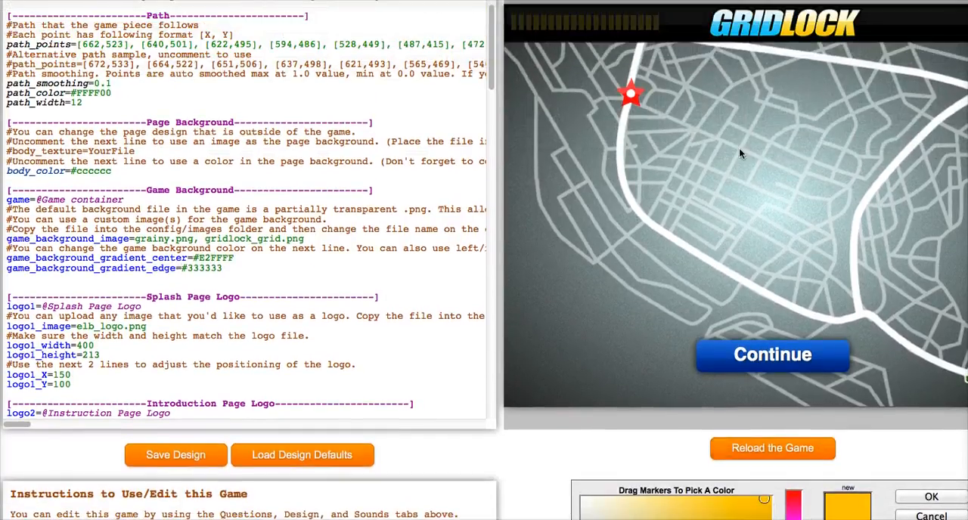
- Locate city_dark.png in the game's config/images folder and return to the design editor
drag(0, 0, 385, 2)
click(277, 201)
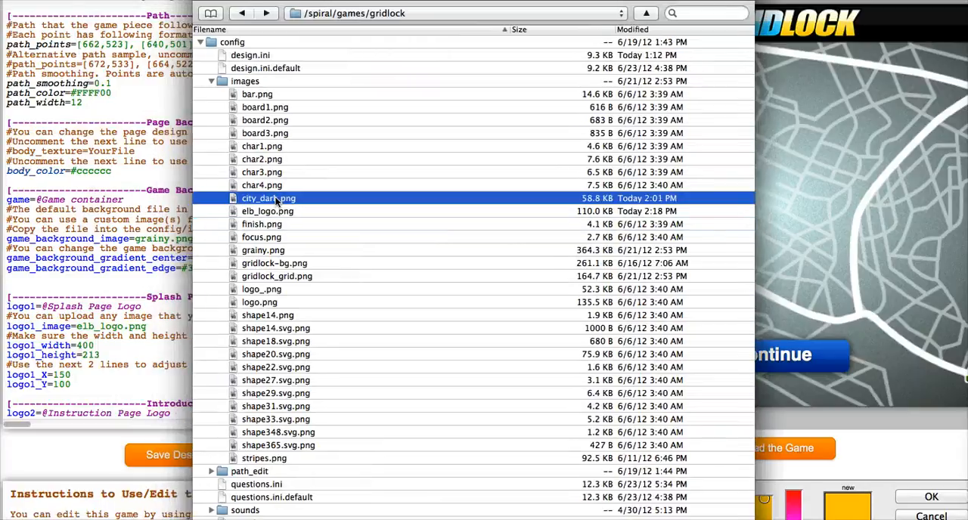
drag(544, 2, 71, 2)
click(374, 210)
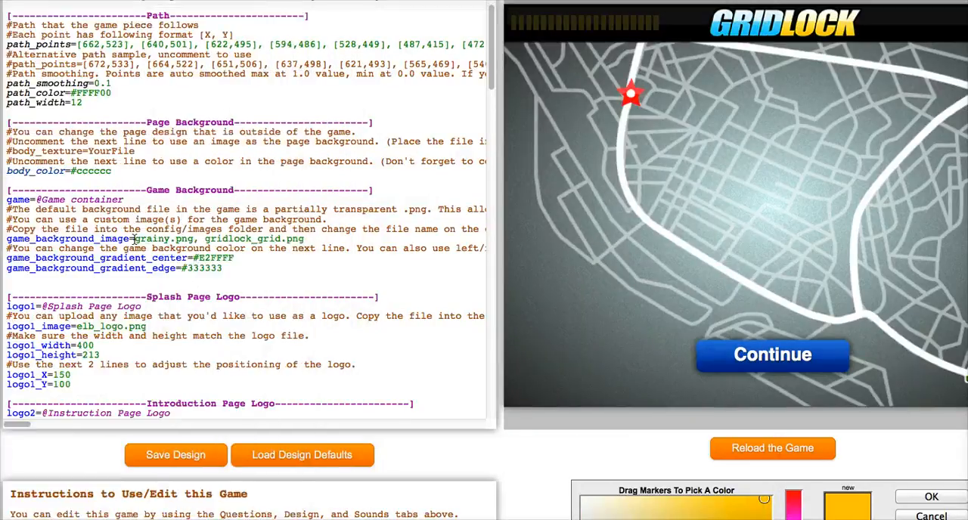
- Replace grainy.png with city_dark.png on the game_background_image line, keeping gridlock_grid.png as the second image
drag(134, 239, 173, 239)
text(cityu)
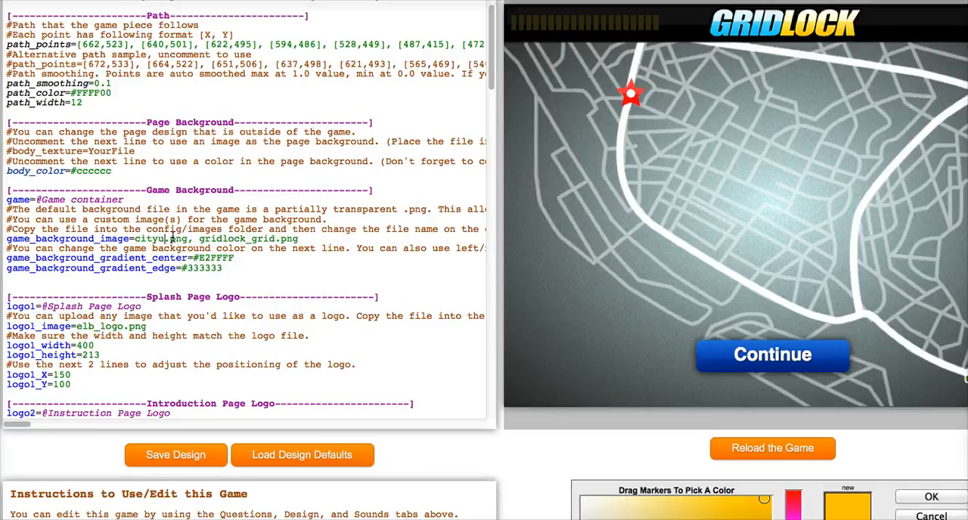
key(BackSpace)
key(BackSpace)
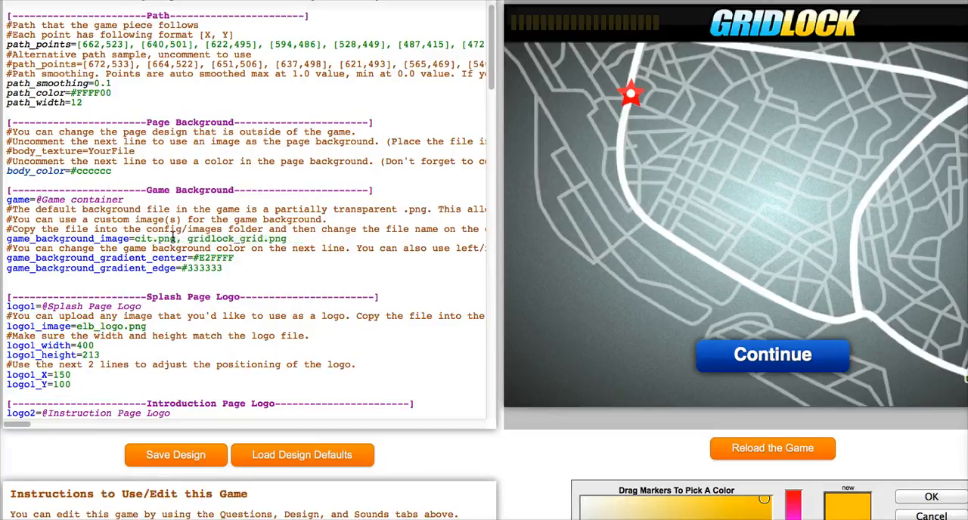
text(y_dark)
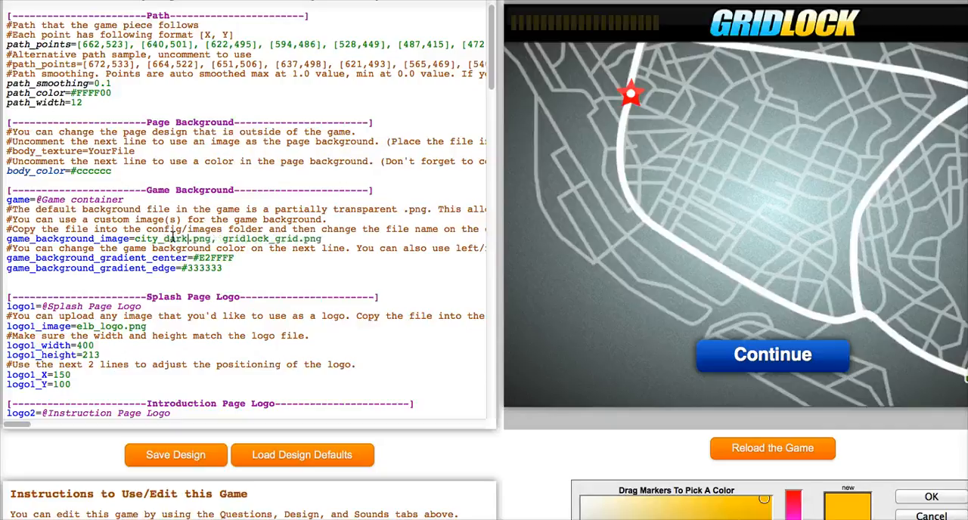
- Set game_background_gradient_center to #fccb0a, copying the hex code from the colour picker below the preview
drag(194, 258, 234, 258)
scroll(862, 480, down, 5)
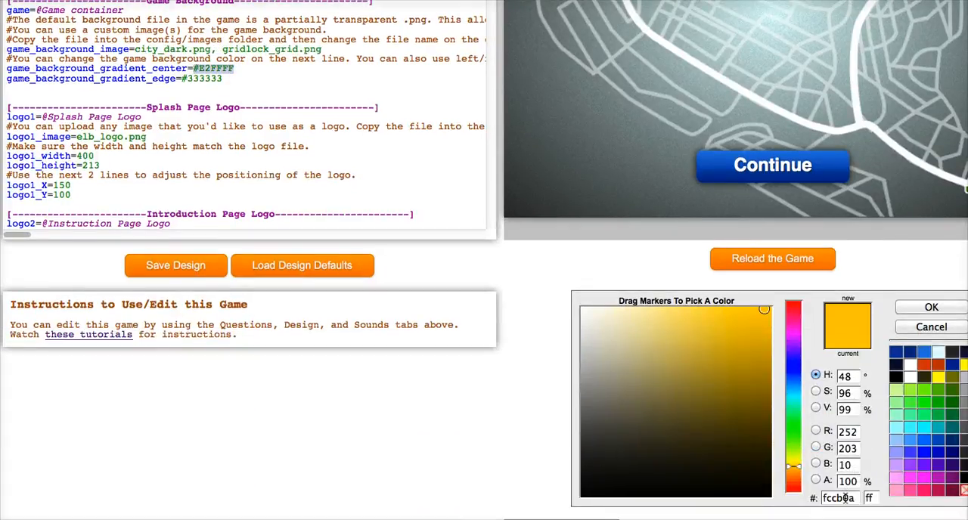
drag(856, 498, 803, 498)
key(super+c)
drag(239, 68, 201, 69)
key(super+v)
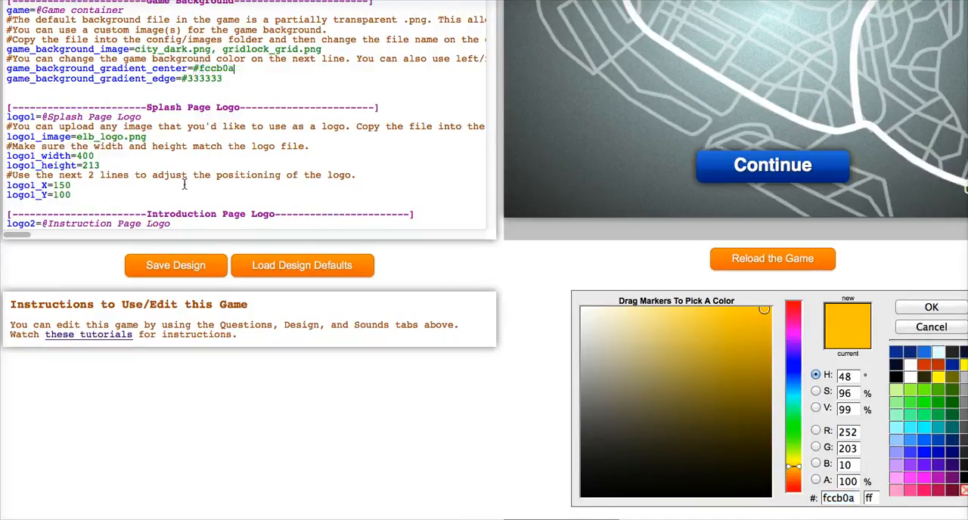
- Save the design, reload the game, and return to the Game Background section of the design settings
click(197, 267)
click(779, 262)
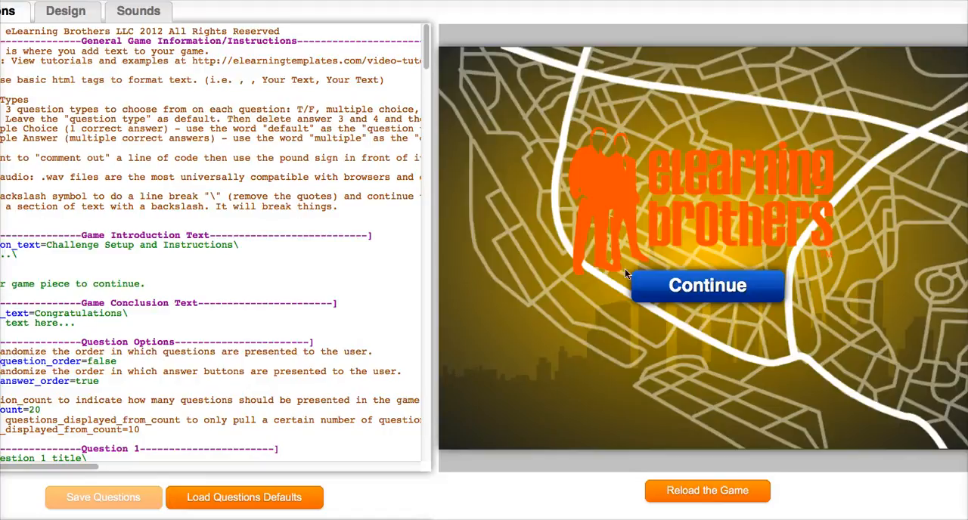
click(66, 11)
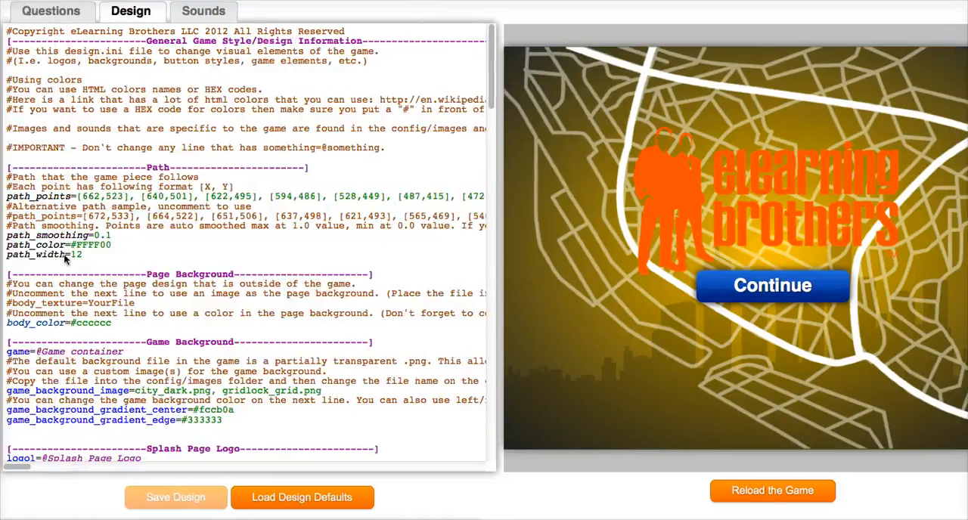
scroll(221, 346, down, 3)
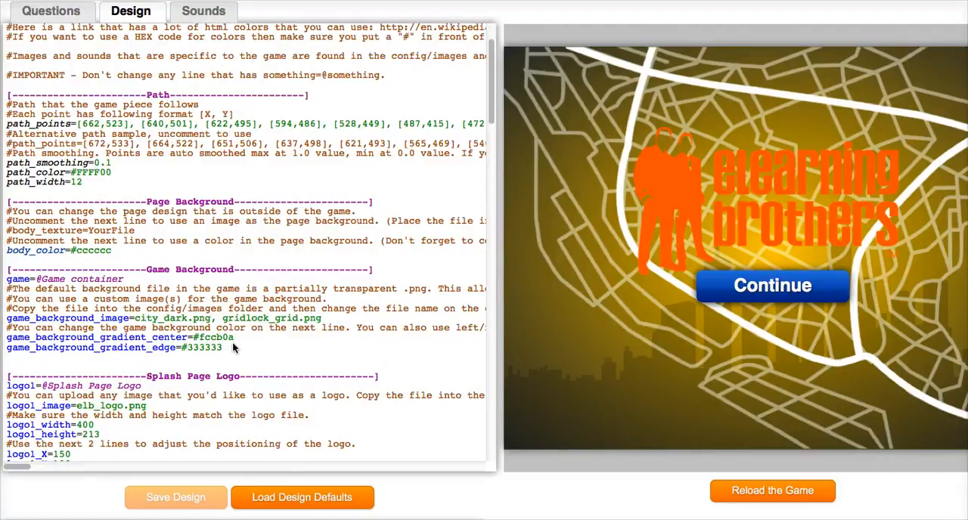
- Advance the game preview to the first question, choosing the green jeep as the game piece
click(711, 287)
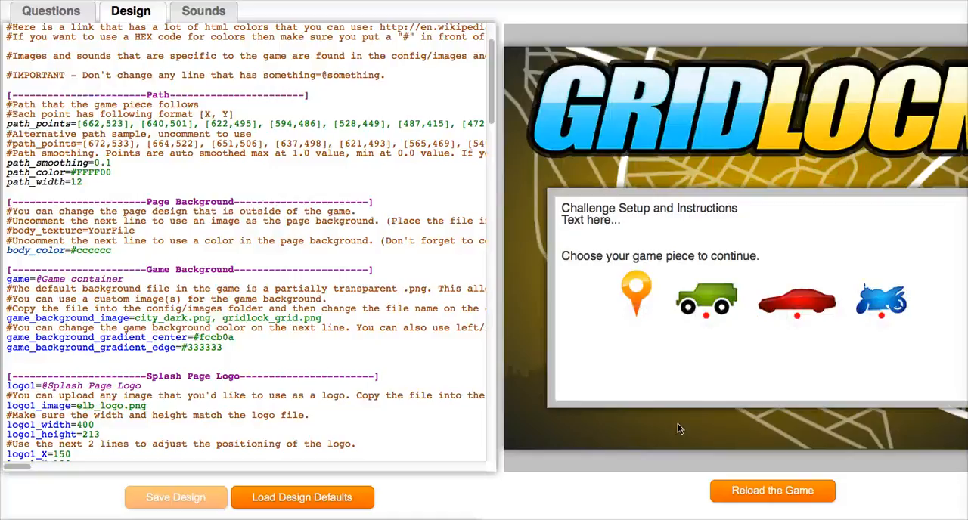
click(710, 289)
click(832, 401)
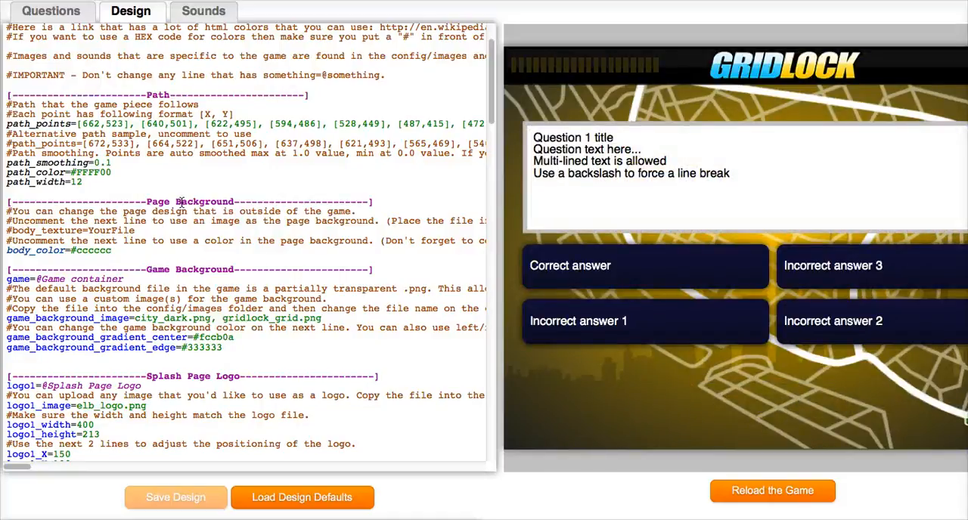
- In the Question Button Styles section, set question_button_up_gradient_top to red and question_button_up_gradient_bottom to green
scroll(182, 202, down, 15)
scroll(144, 106, up, 2)
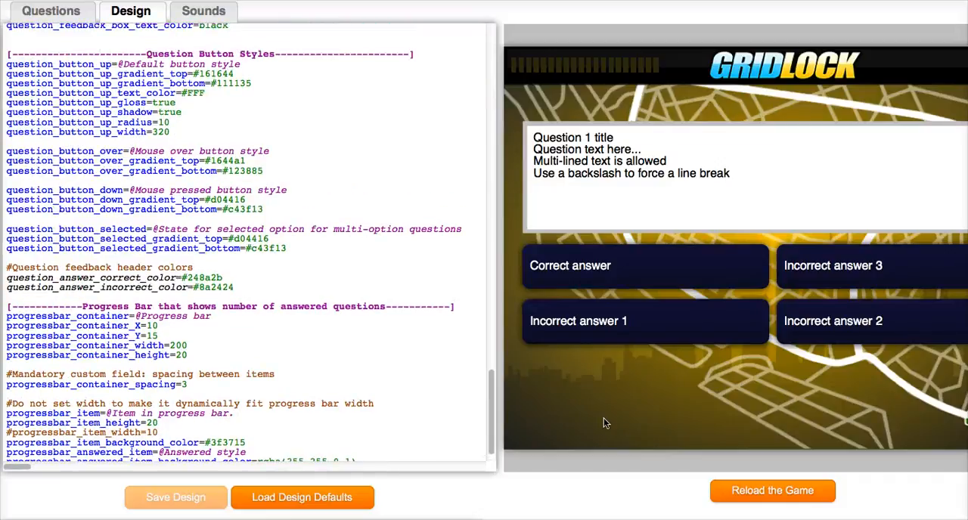
click(648, 328)
drag(194, 73, 236, 72)
text(red)
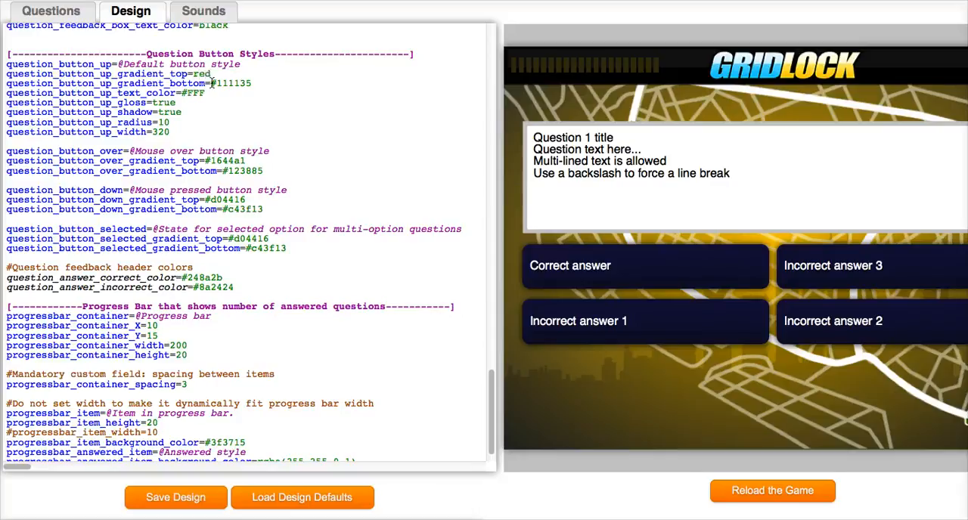
drag(212, 83, 252, 80)
text(green)
- Save the design and reload the game, playing through to the first question to check its answer buttons
click(168, 500)
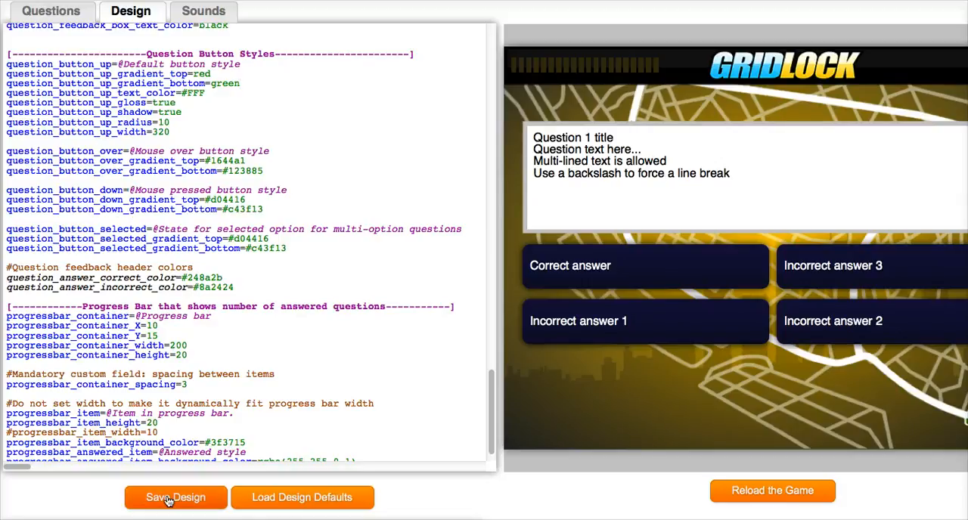
click(770, 492)
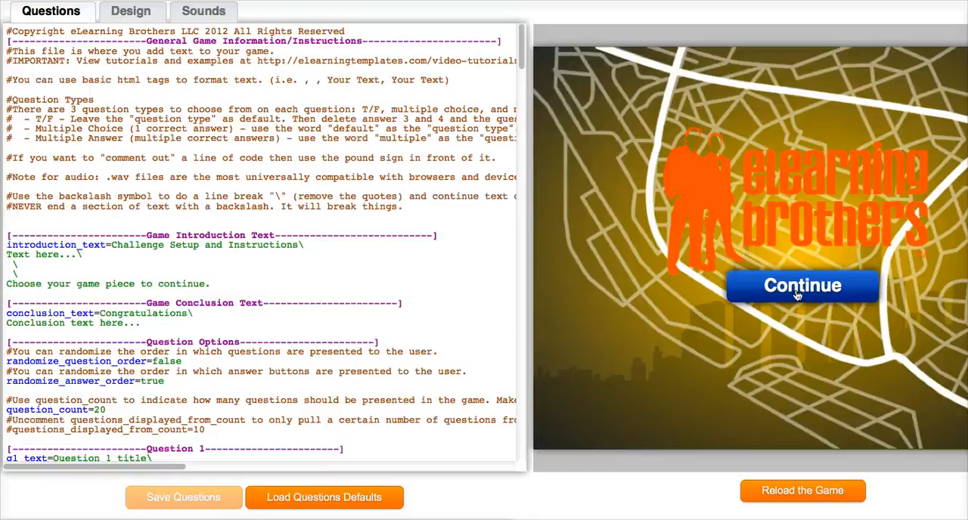
click(796, 295)
click(727, 303)
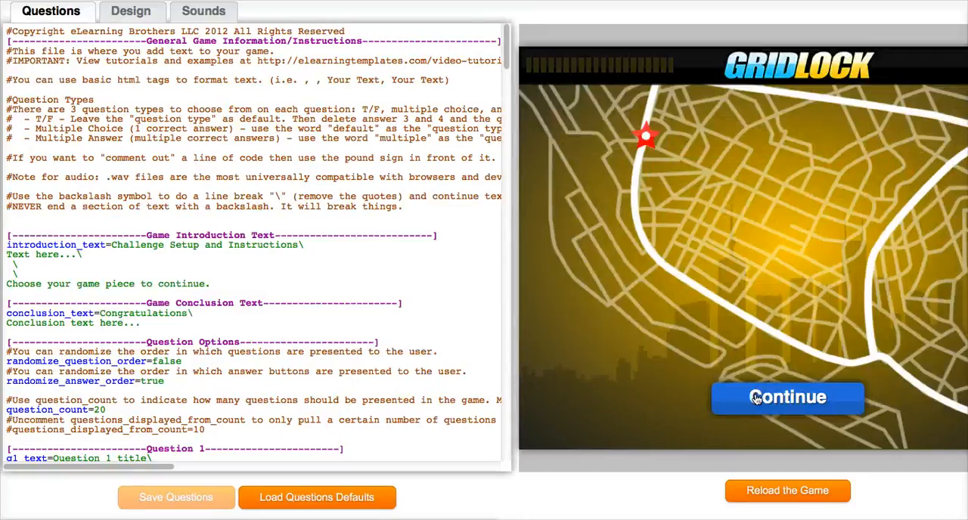
click(755, 399)
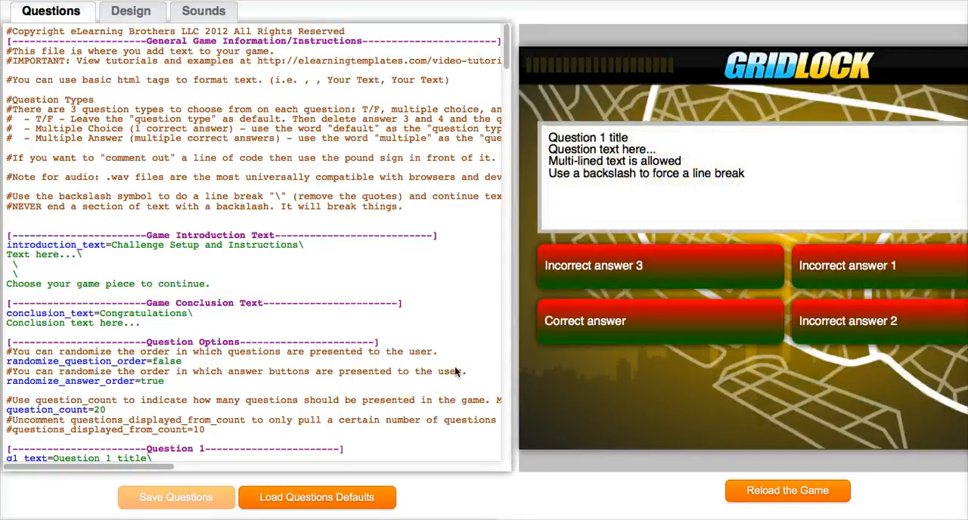